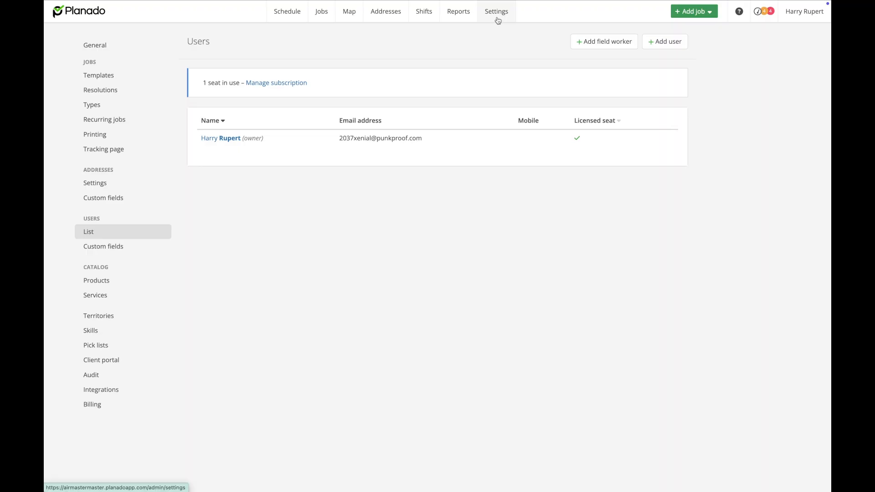
# From the Users list, start a new field worker and enter their first and last name.
pyautogui.click(118, 234)
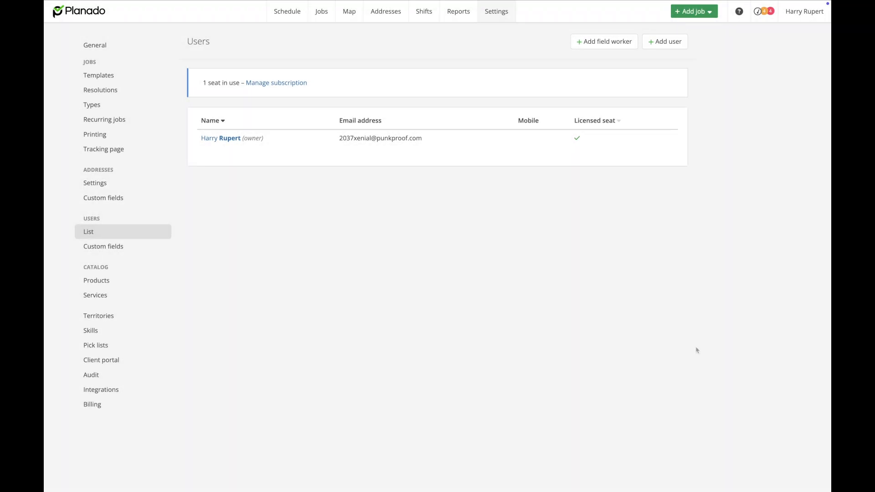
pyautogui.click(603, 47)
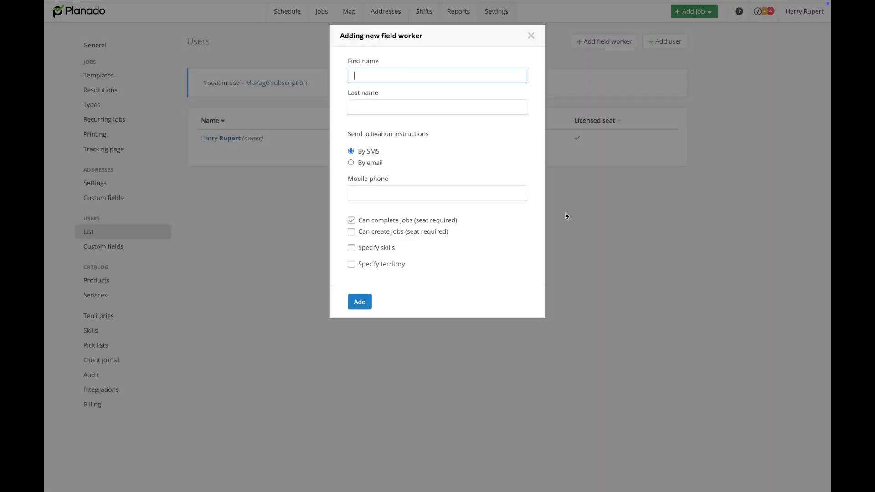
pyautogui.click(380, 105)
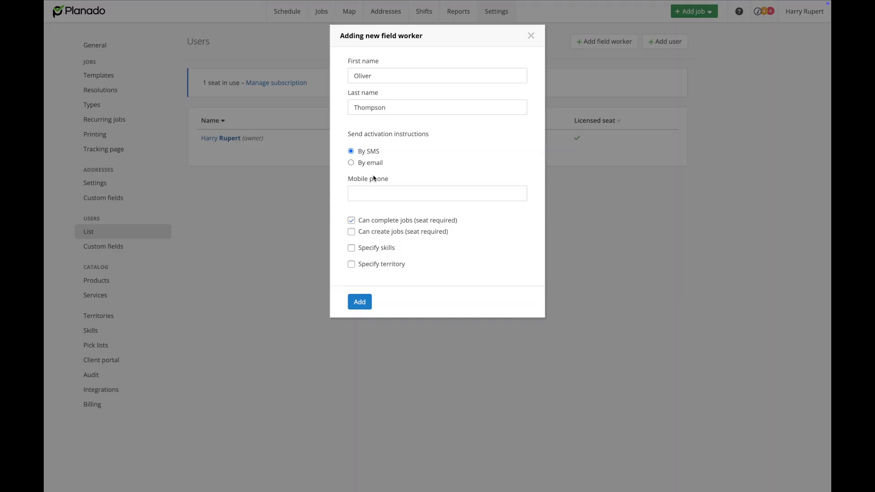
# Switch activation to email with the worker's pasted address, allow completing jobs, and add the worker.
pyautogui.click(352, 163)
pyautogui.click(420, 198)
pyautogui.hotkey('ctrl', 'v')
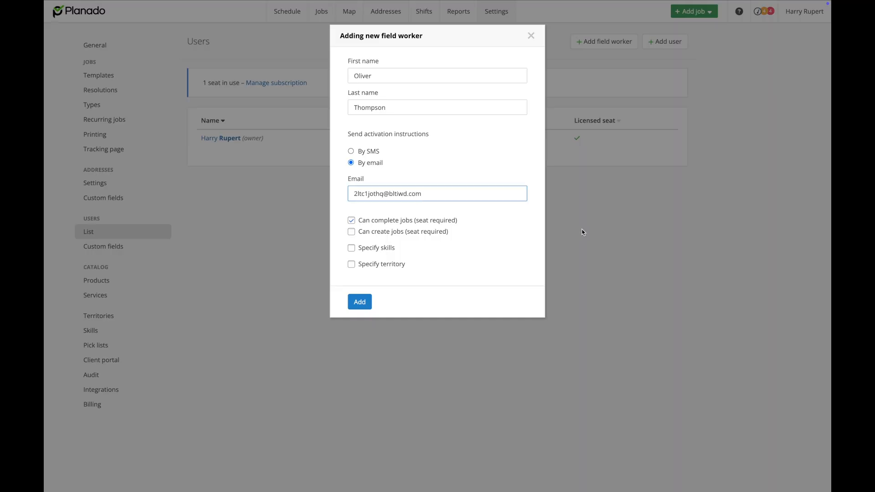
pyautogui.click(590, 253)
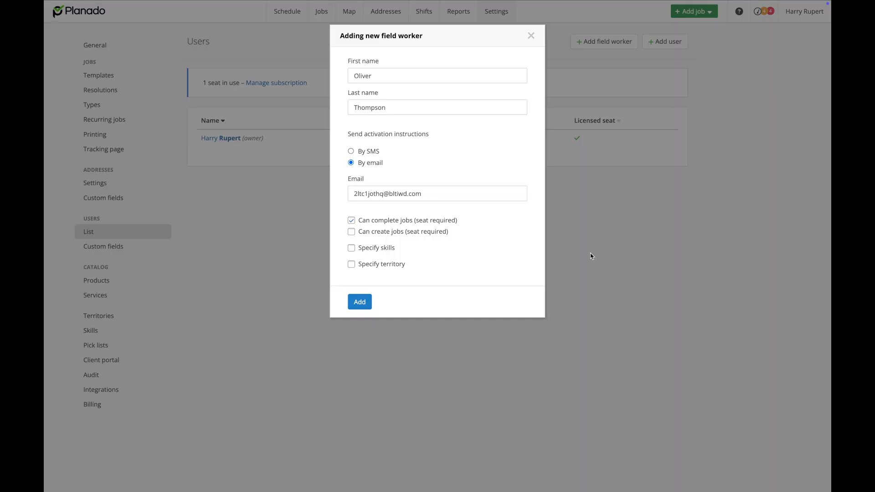
pyautogui.click(351, 221)
pyautogui.click(360, 301)
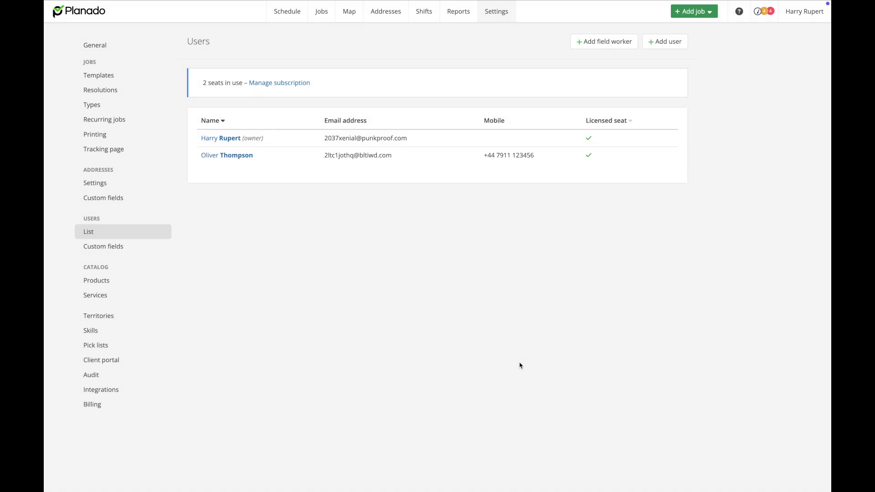
# Start a new web user and enter the login email address and account password.
pyautogui.click(665, 42)
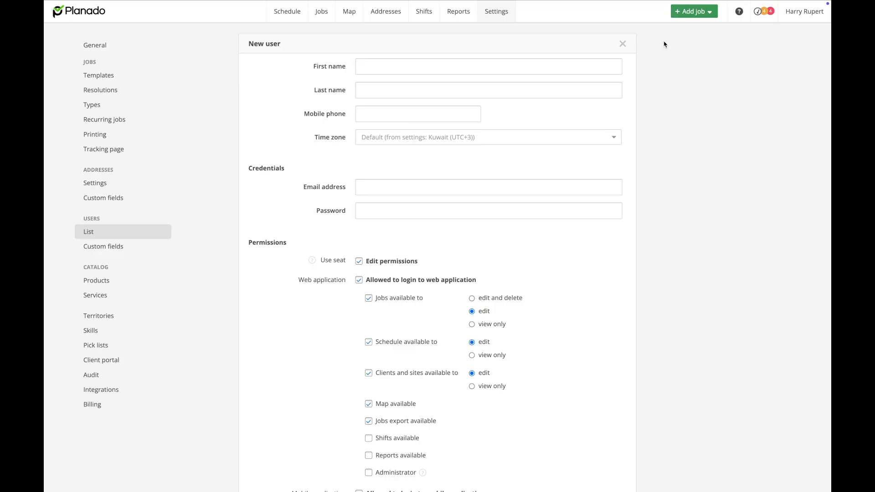
pyautogui.click(373, 187)
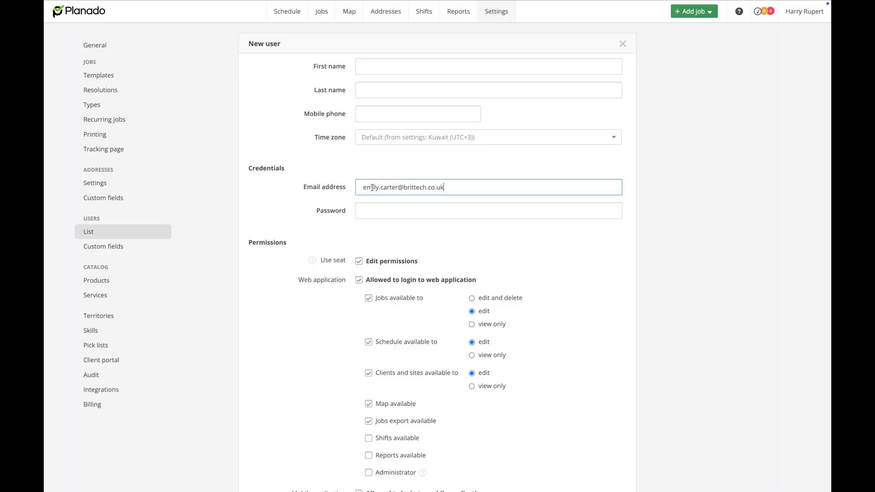
pyautogui.click(374, 211)
pyautogui.write('••••••••')
pyautogui.click(386, 240)
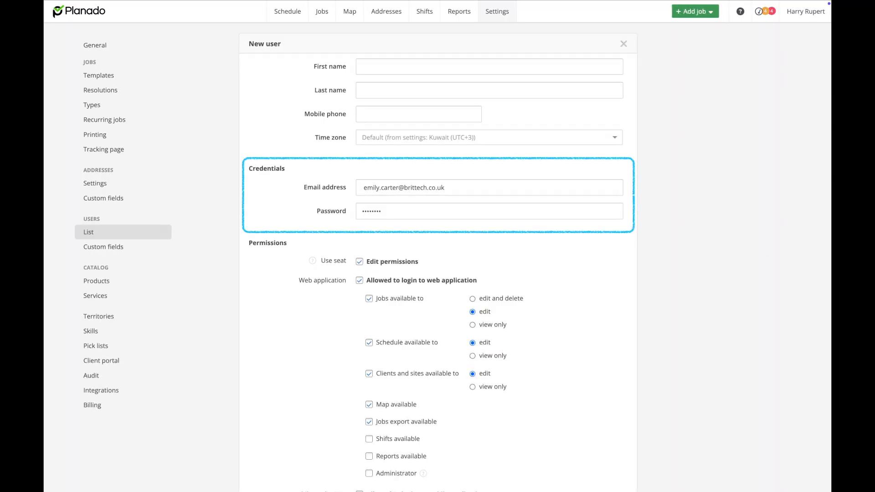
# Fill in the user's first name, last name and mobile phone, keeping the default time zone.
pyautogui.click(406, 67)
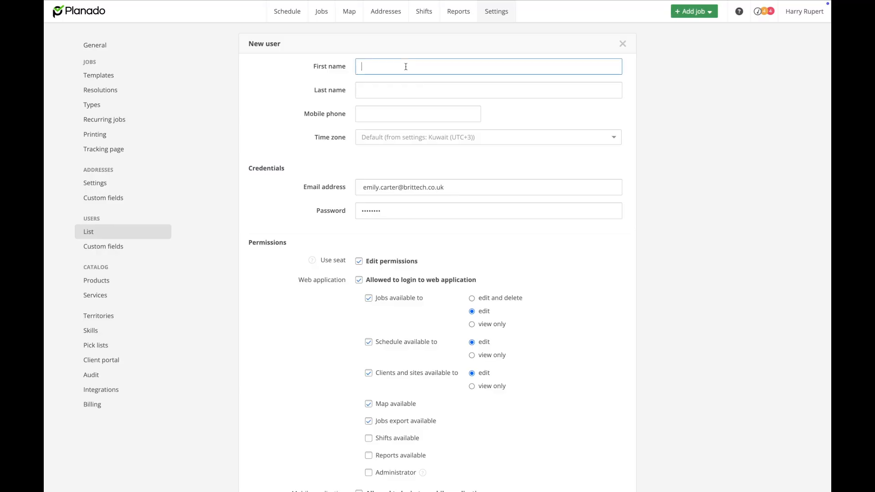
pyautogui.click(385, 89)
pyautogui.click(365, 113)
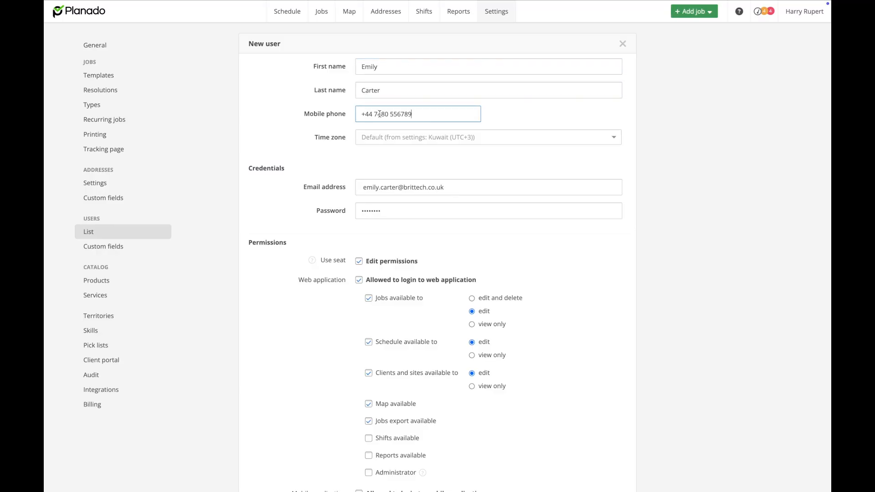
pyautogui.click(540, 137)
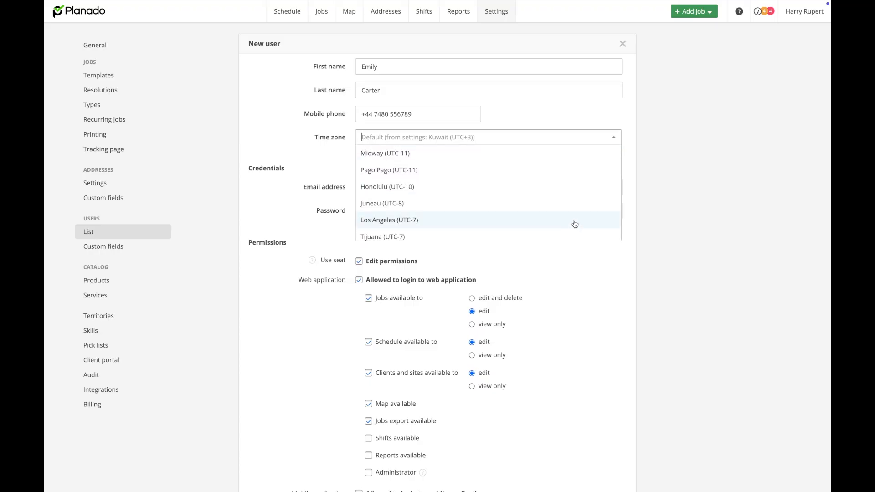
pyautogui.scroll(-2, 570, 231)
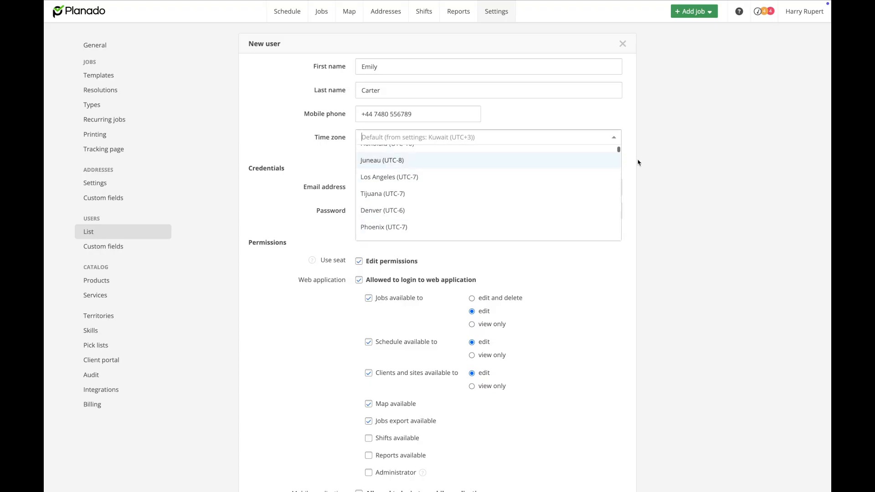
pyautogui.click(655, 162)
# Toggle Edit permissions off and back on to reset jobs, schedule and clients to view only.
pyautogui.scroll(-4, 676, 187)
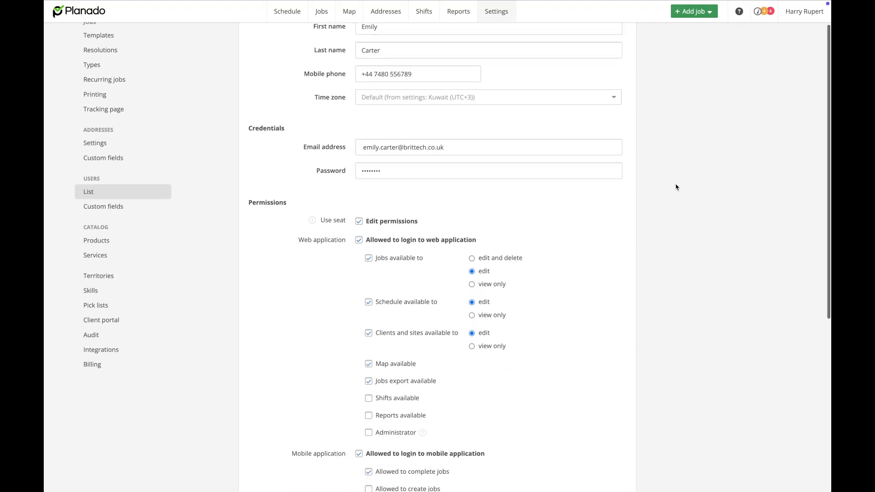
pyautogui.scroll(-1, 676, 188)
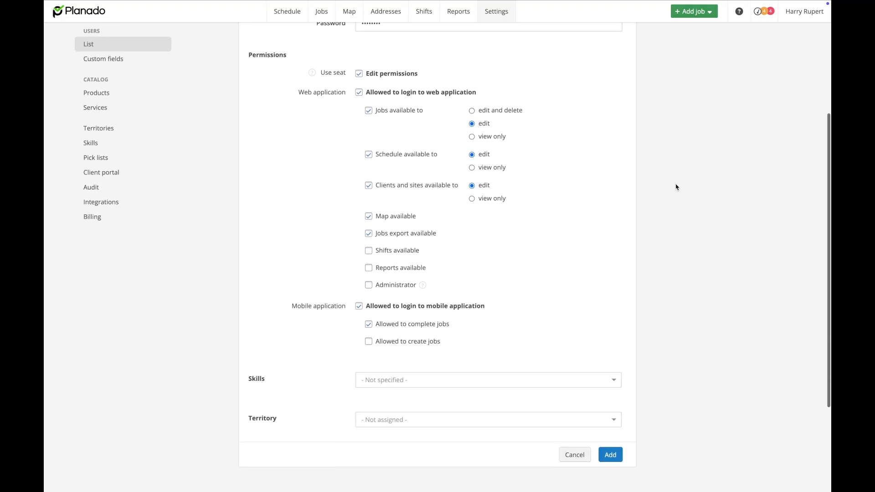
pyautogui.scroll(1, 309, 76)
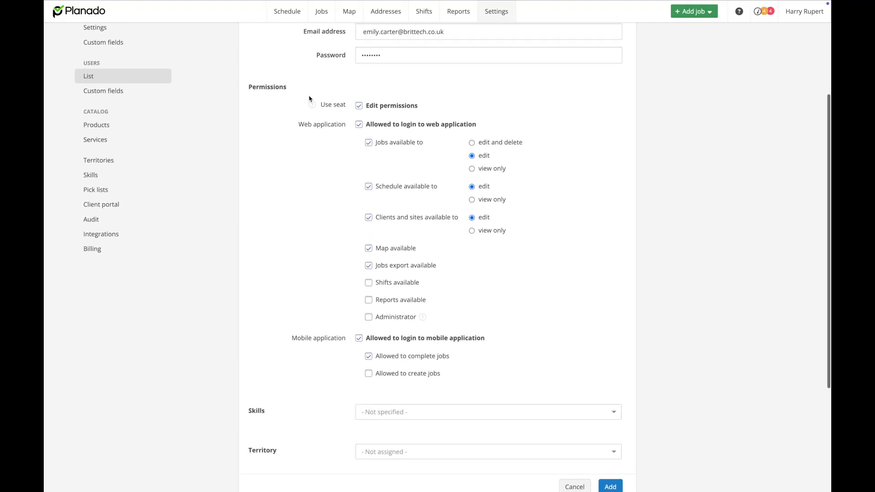
pyautogui.moveTo(311, 105)
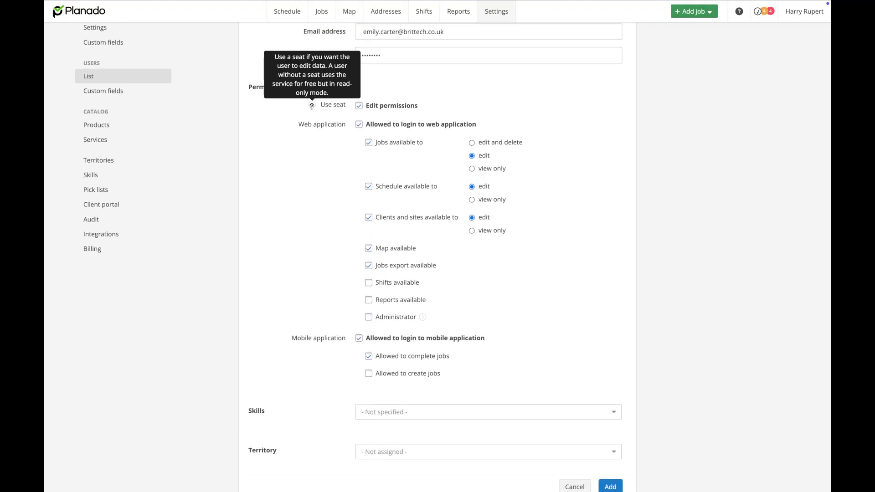
pyautogui.click(359, 106)
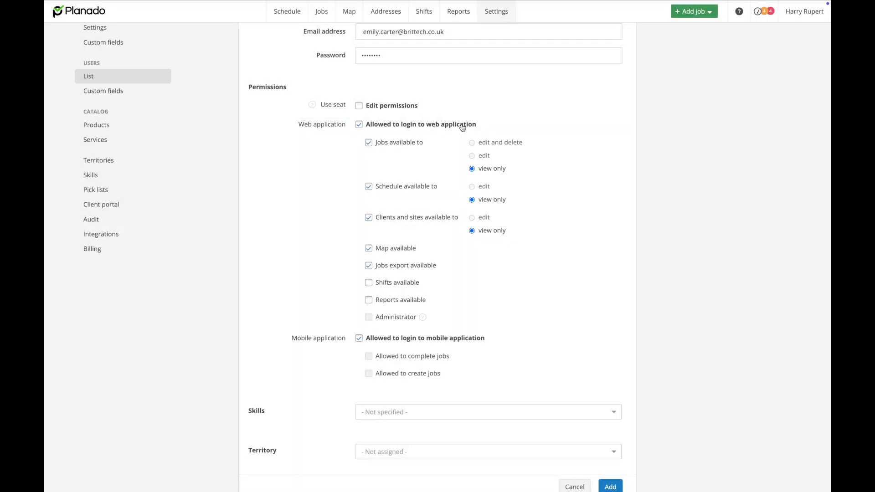
pyautogui.click(363, 107)
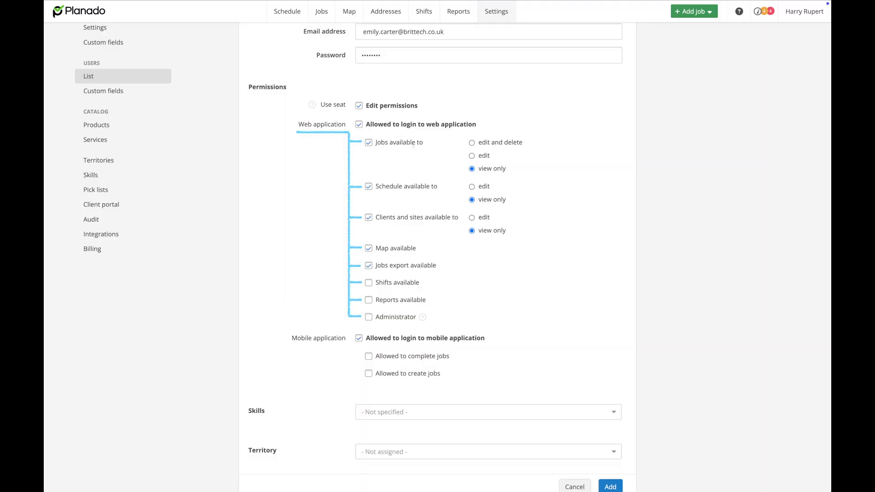
# Re-enable web login and grant edit access to Jobs and Schedule plus Map availability.
pyautogui.click(359, 125)
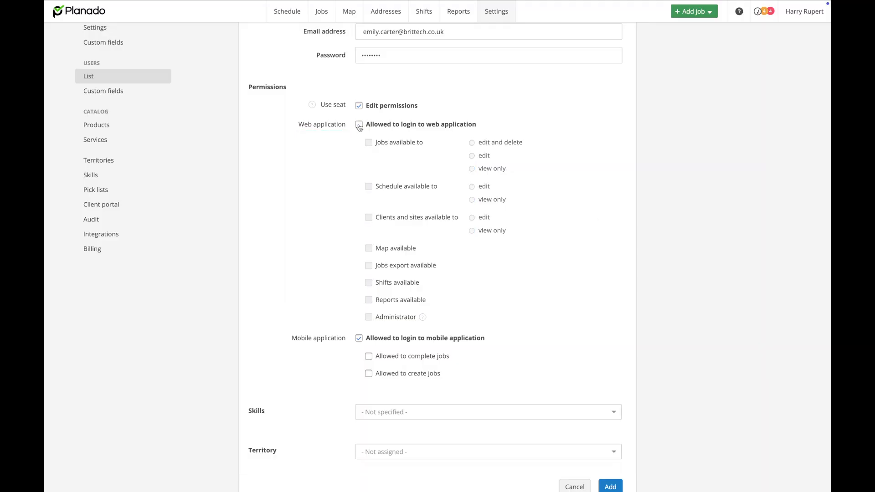
pyautogui.click(359, 126)
pyautogui.click(369, 187)
pyautogui.click(370, 248)
pyautogui.click(370, 143)
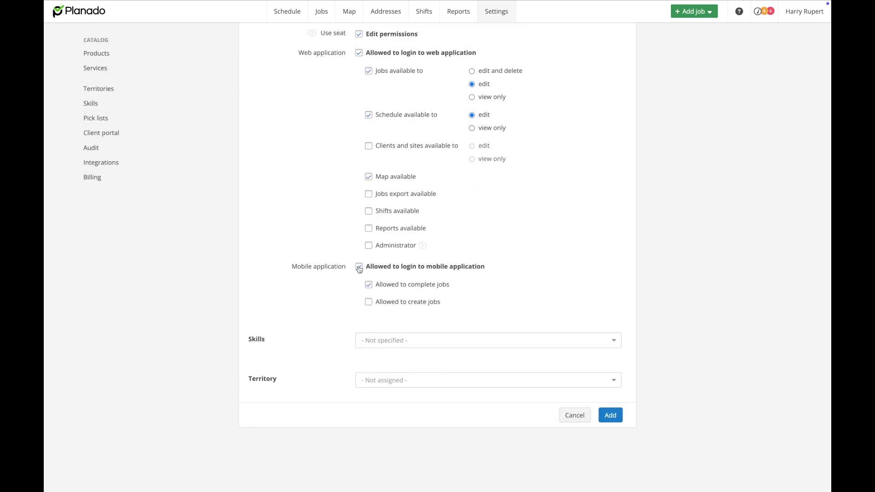
# Block mobile application login and leave Administrator switched off.
pyautogui.click(359, 266)
pyautogui.click(368, 246)
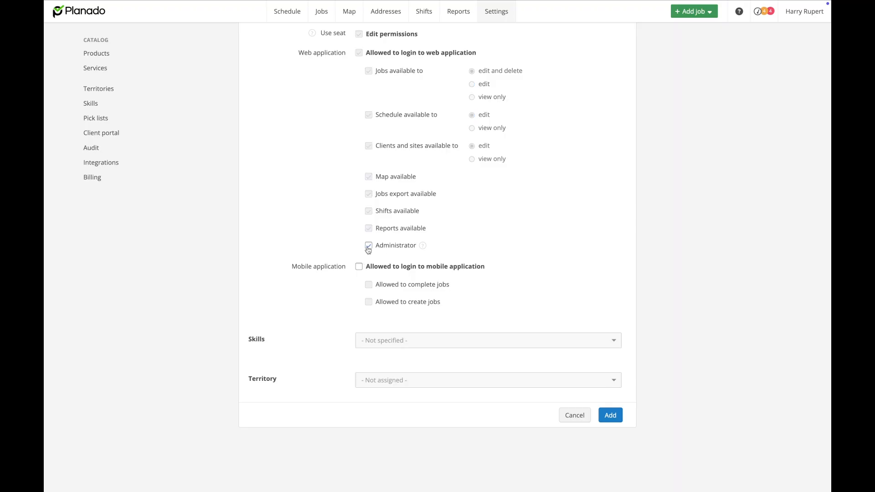
pyautogui.moveTo(422, 244)
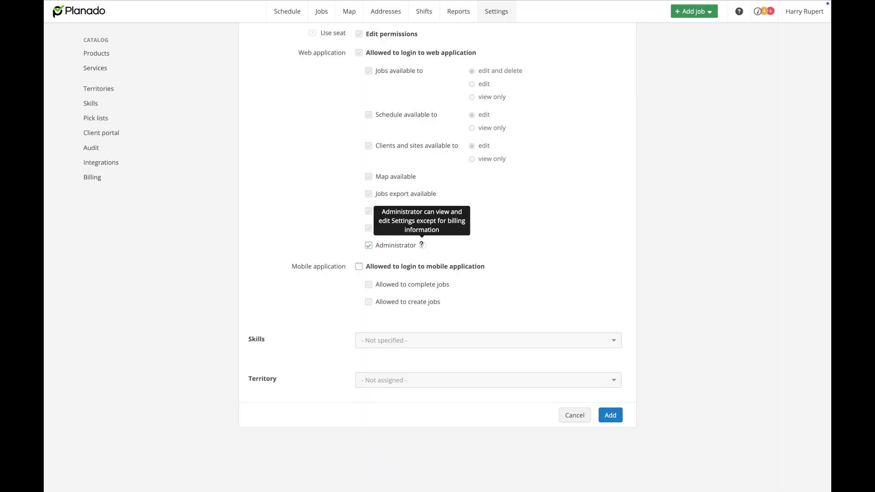
pyautogui.click(369, 248)
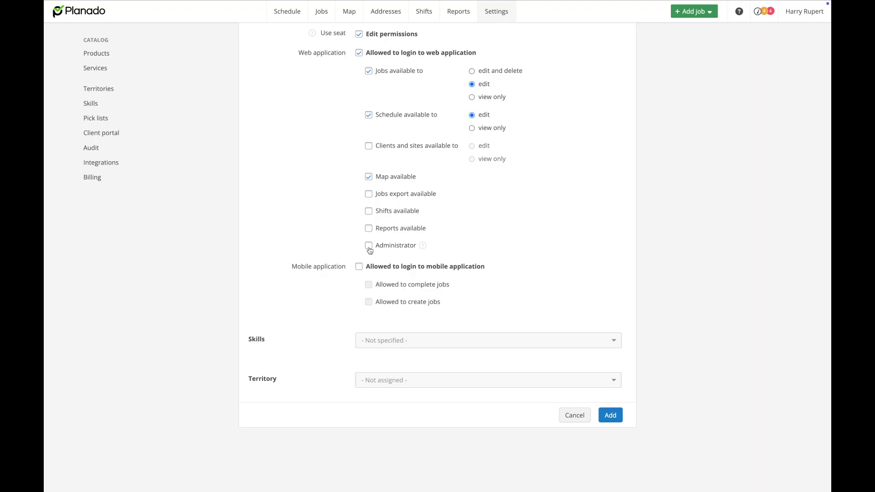
# Add the new web user from the bottom of the New user form.
pyautogui.click(610, 414)
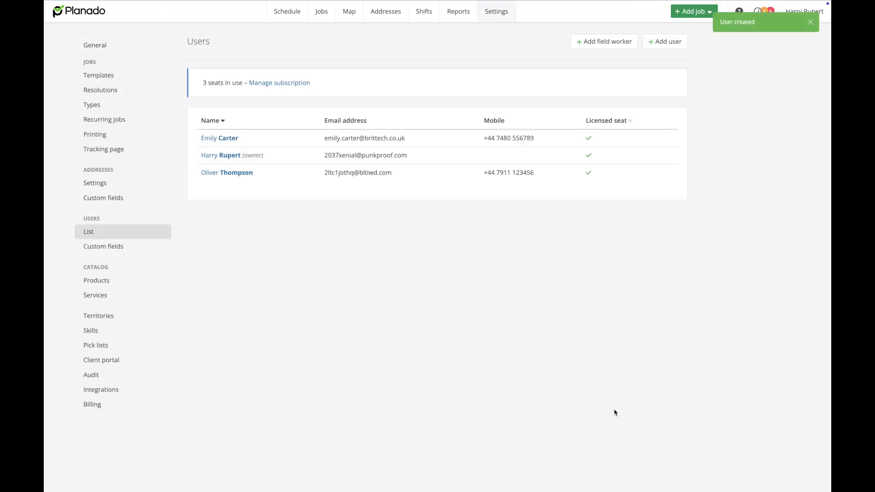